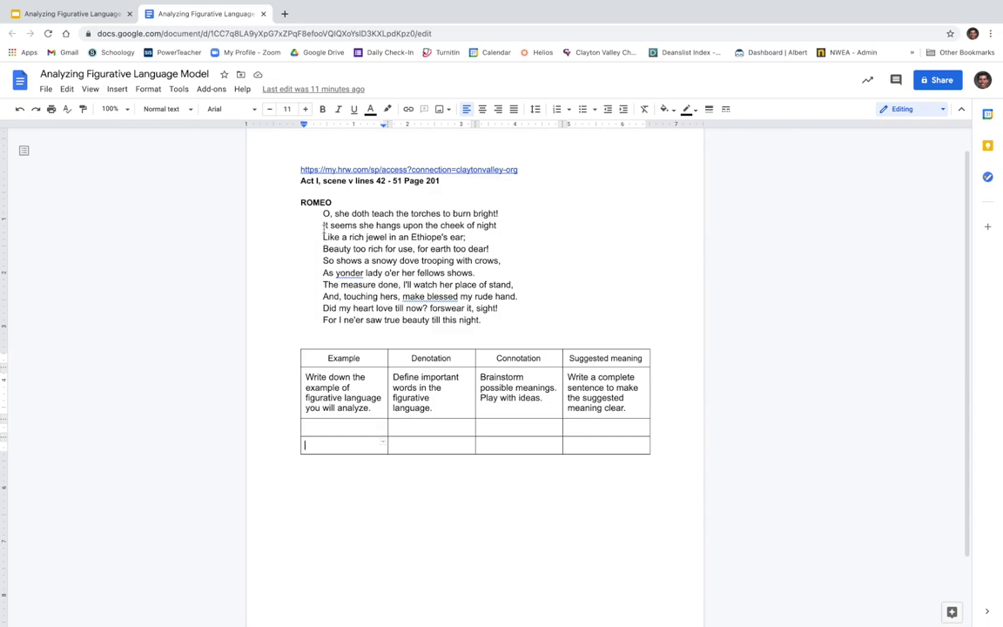
Select the poem lines 'It seems she hangs upon the cheek of night / Like a rich jewel in an Ethiope's ear;'
{"action": "left_click_drag", "start_coordinate": [322, 226], "coordinate": [471, 238]}
{"action": "key", "text": "ctrl+c"}
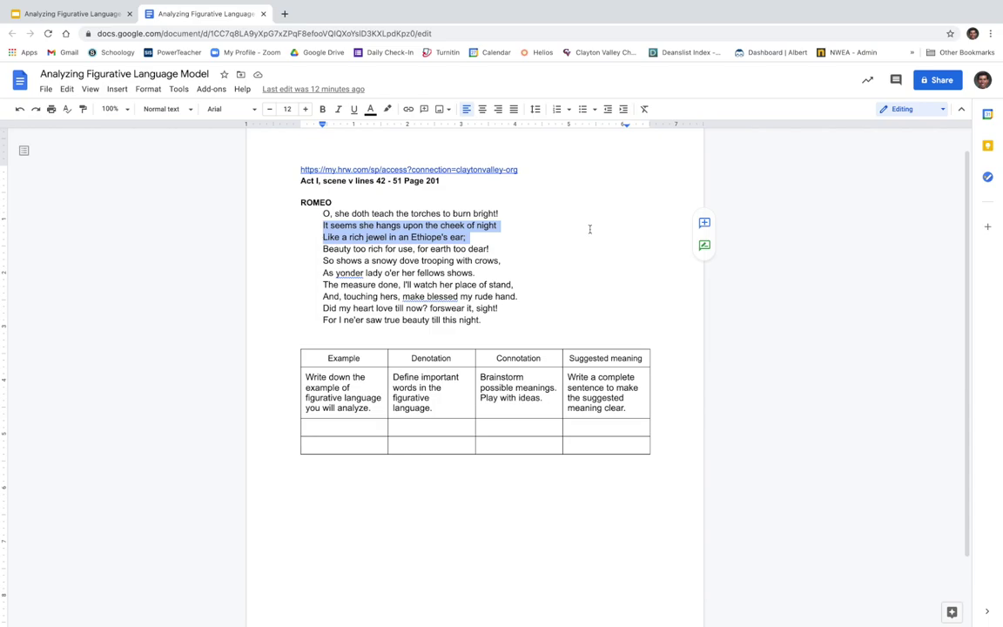
{"action": "left_click", "coordinate": [323, 236]}
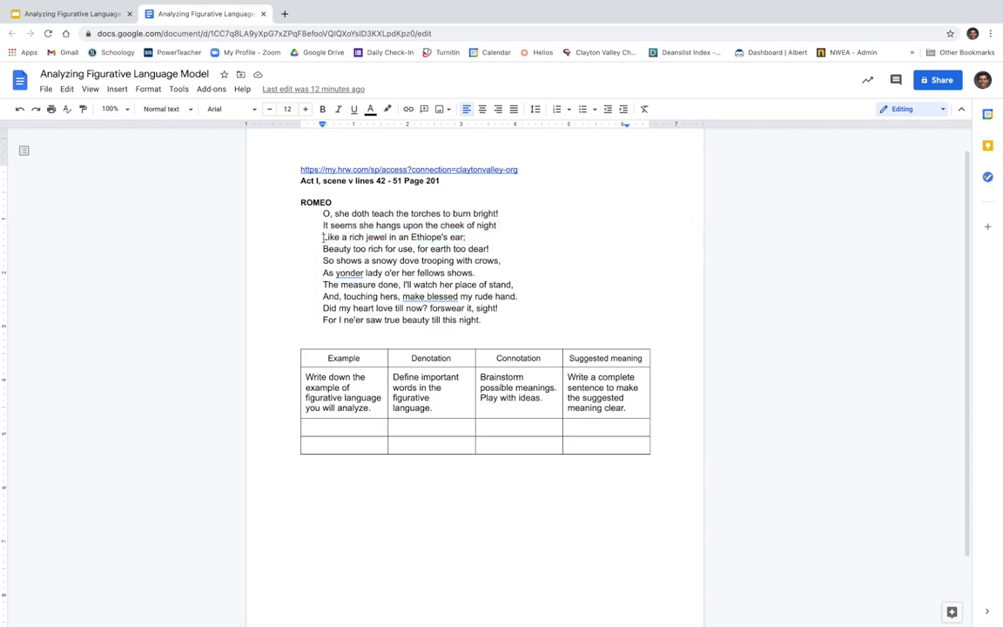
{"action": "double_click", "coordinate": [325, 237]}
{"action": "left_click_drag", "start_coordinate": [465, 237], "coordinate": [294, 225]}
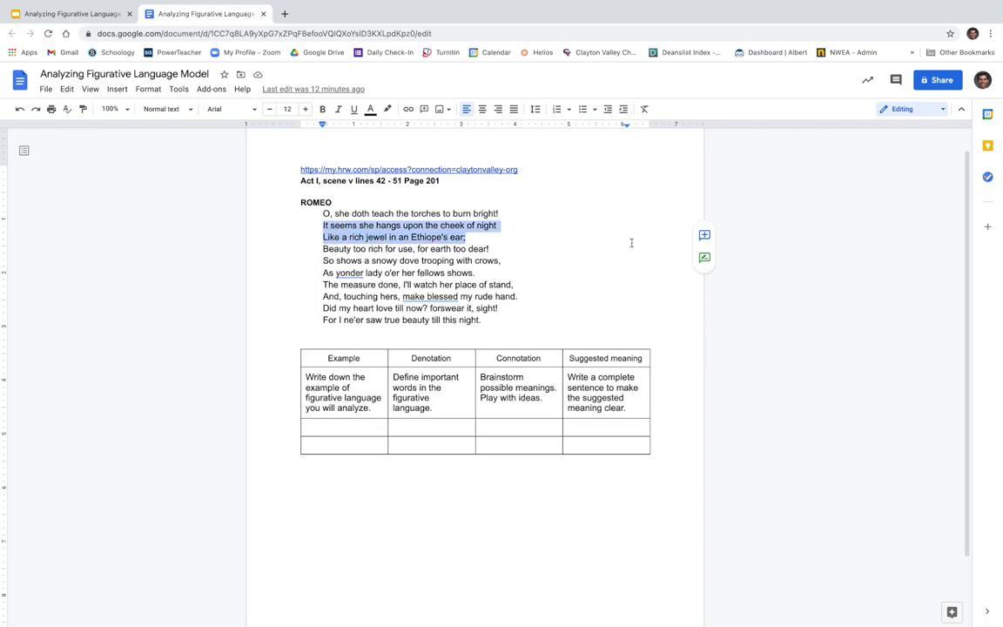
Paste the simile into the first Example cell and set its left and first-line indents to 0
{"action": "left_click", "coordinate": [338, 428]}
{"action": "key", "text": "ctrl+v"}
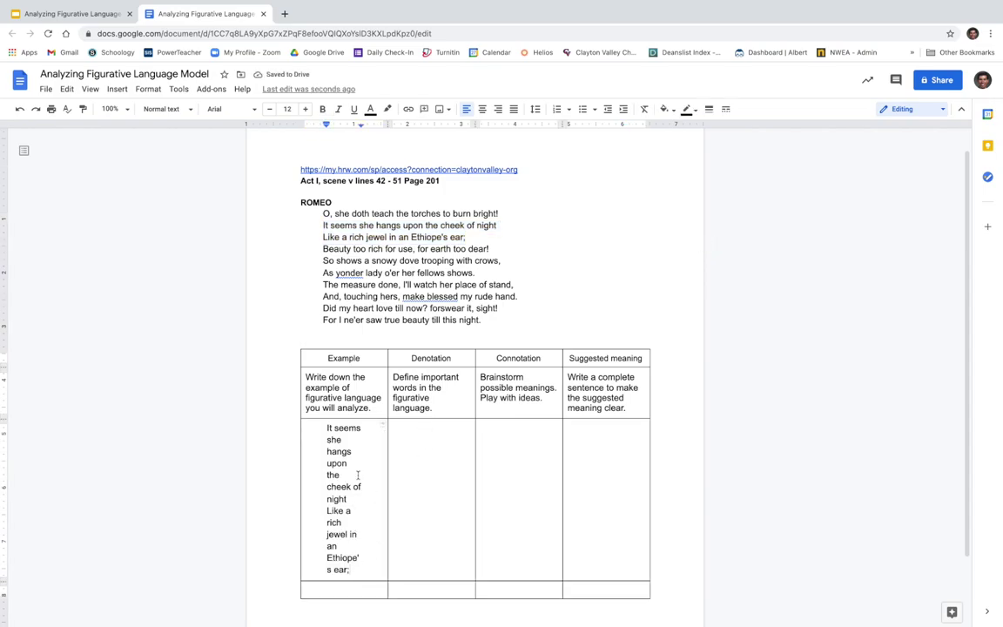
{"action": "left_click_drag", "start_coordinate": [326, 124], "coordinate": [304, 128]}
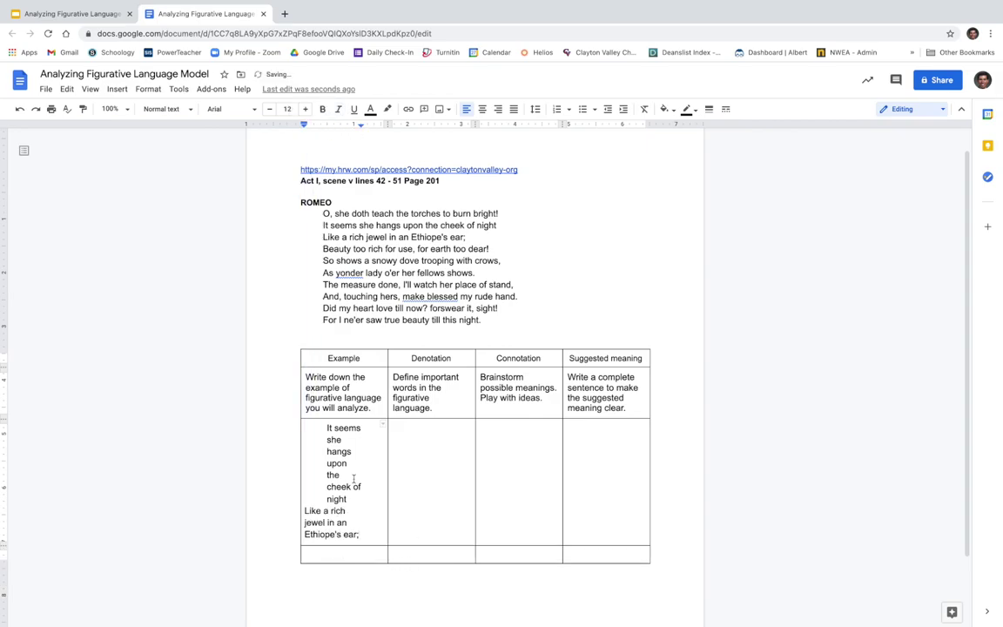
{"action": "left_click", "coordinate": [319, 430]}
{"action": "mouse_move", "coordinate": [327, 428]}
{"action": "left_mouse_down"}
{"action": "mouse_move", "coordinate": [362, 512]}
{"action": "mouse_move", "coordinate": [353, 523]}
{"action": "left_mouse_up"}
{"action": "mouse_move", "coordinate": [325, 128]}
{"action": "left_mouse_down"}
{"action": "mouse_move", "coordinate": [305, 124]}
{"action": "mouse_move", "coordinate": [384, 129]}
{"action": "left_mouse_up"}
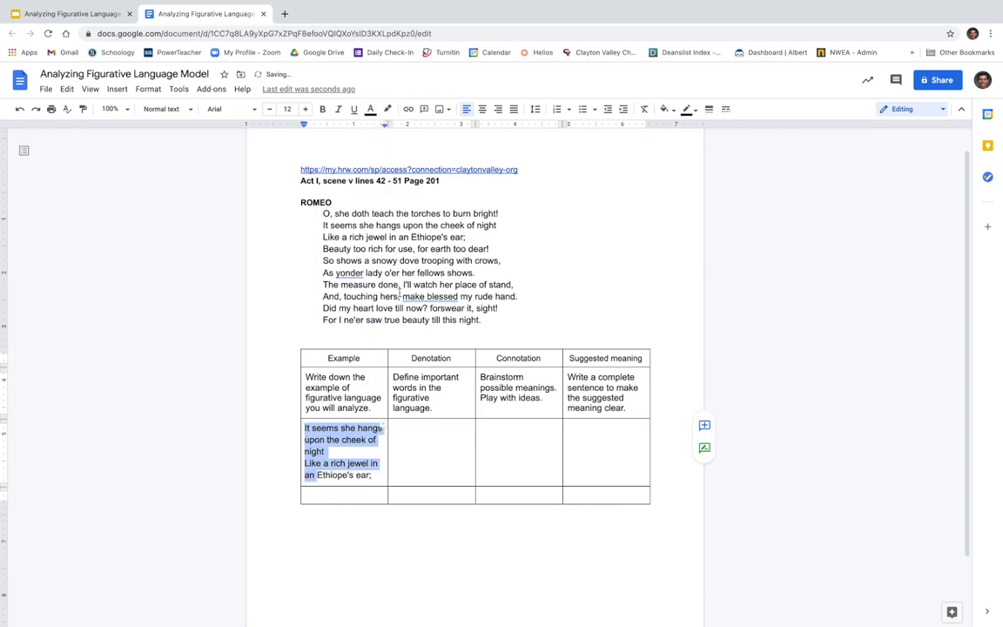
{"action": "left_click", "coordinate": [344, 457]}
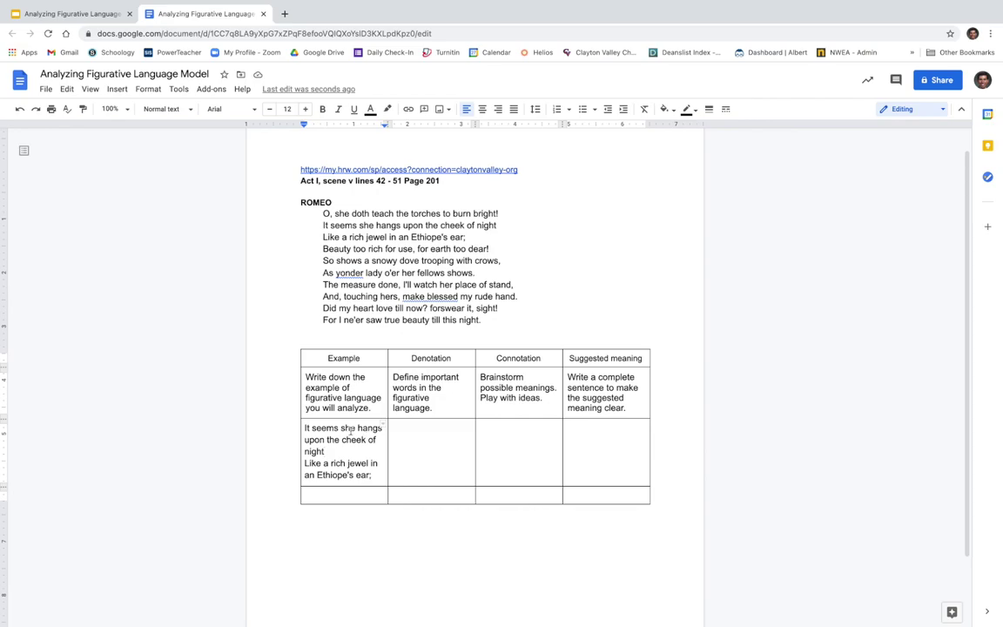
Type 'She = Juliet' in the Denotation cell and begin 'Cheek of night =' on a new line
{"action": "left_click", "coordinate": [405, 425]}
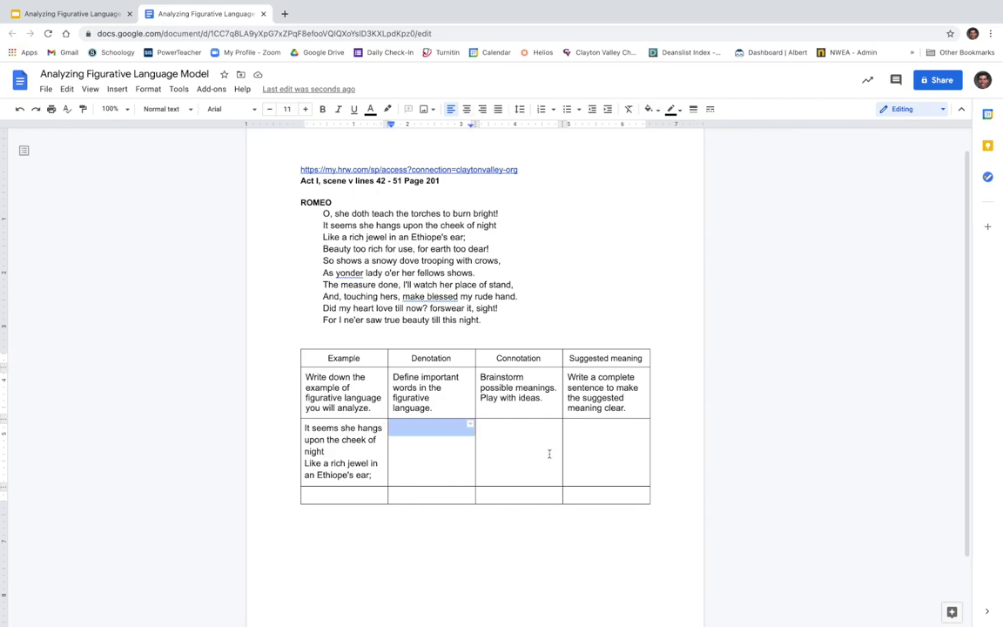
{"action": "left_click", "coordinate": [423, 435]}
{"action": "type", "text": "She ="}
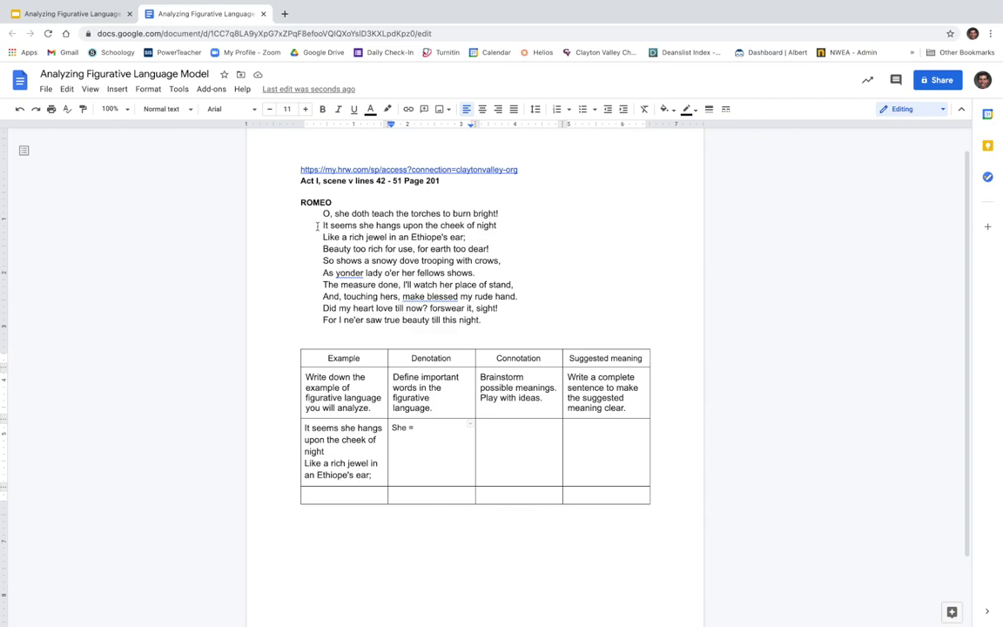
{"action": "type", "text": "Juliet"}
{"action": "key", "text": "Return"}
{"action": "type", "text": "Hang"}
{"action": "key", "text": "BackSpace"}
{"action": "key", "text": "BackSpace"}
{"action": "key", "text": "BackSpace"}
{"action": "type", "text": "a"}
{"action": "key", "text": "BackSpace"}
{"action": "key", "text": "BackSpace"}
{"action": "type", "text": "Cheek of night ="}
Finish 'Cheek of night = Darkness' and add 'Ethiope = An African or a person with dark skin.'
{"action": "type", "text": "Dar"}
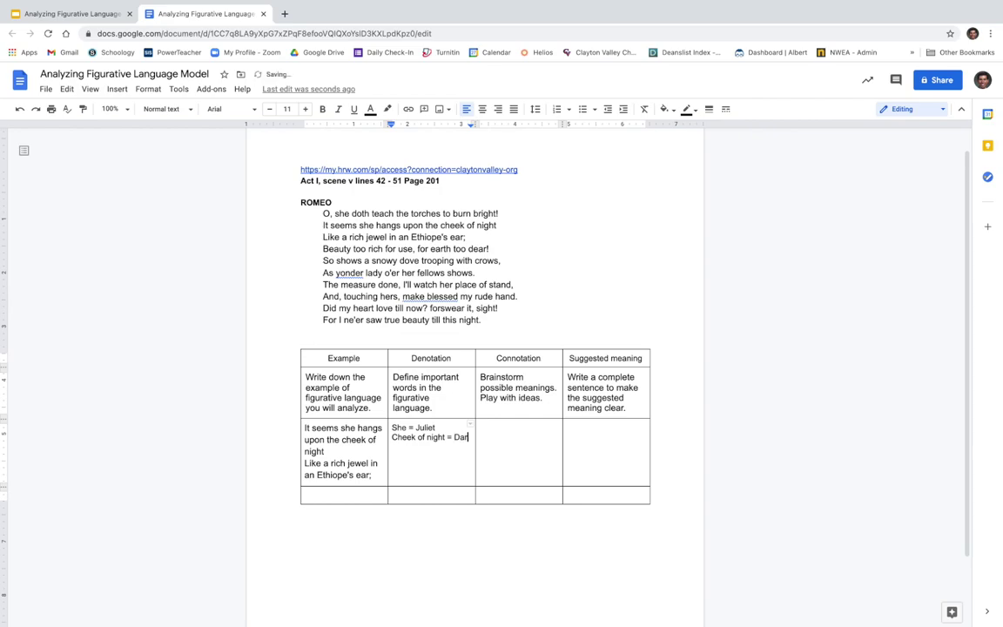
{"action": "type", "text": "kness"}
{"action": "key", "text": "Return"}
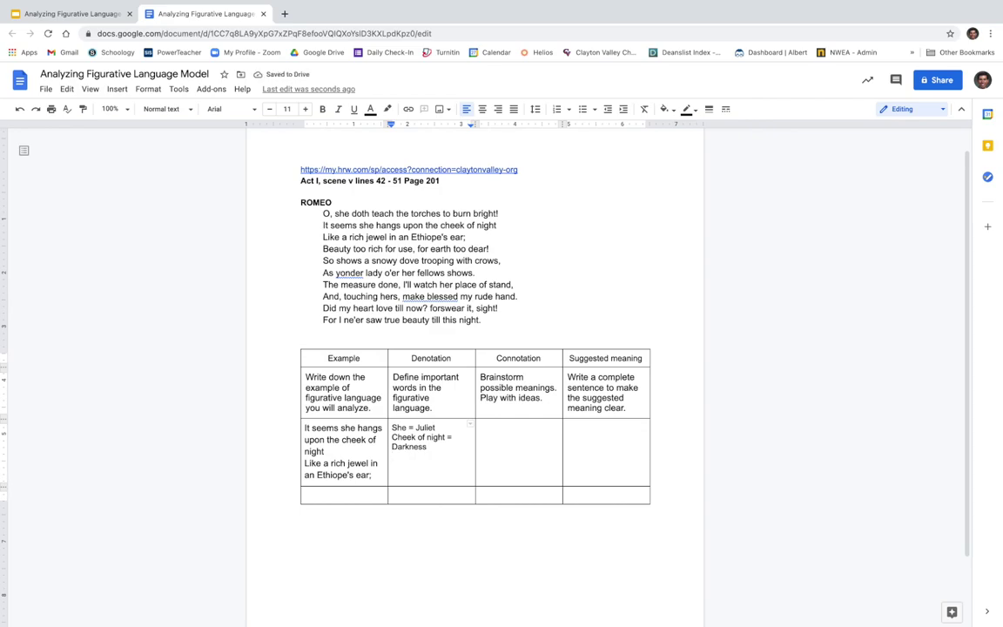
{"action": "type", "text": "Ethiop"}
{"action": "type", "text": "e "}
{"action": "type", "text": "="}
{"action": "type", "text": "An a"}
{"action": "key", "text": "BackSpace"}
{"action": "type", "text": "Afri"}
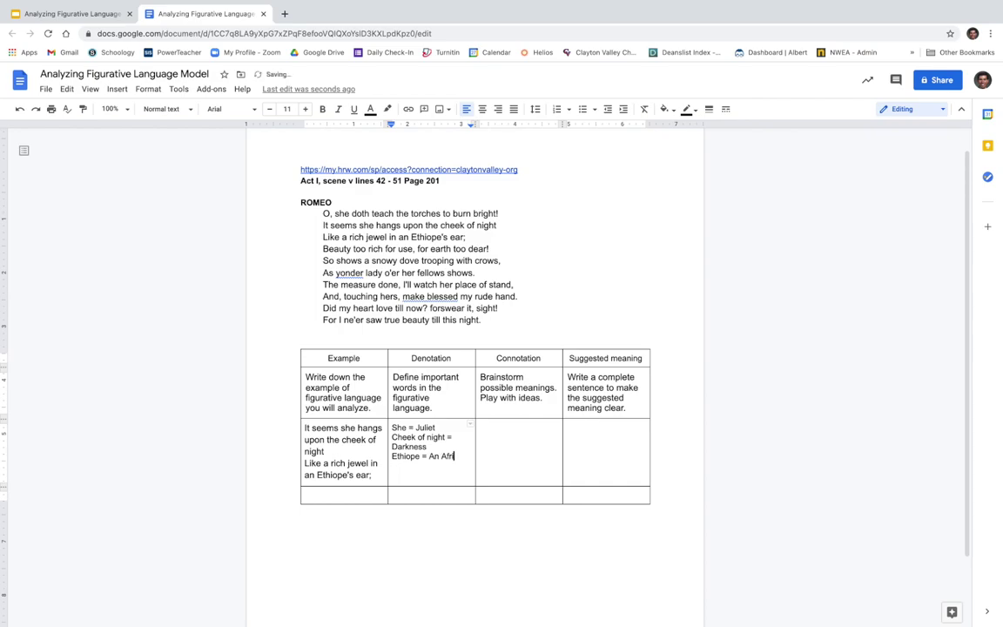
{"action": "type", "text": "can"}
{"action": "type", "text": "or a person with dar"}
{"action": "type", "text": "k skin"}
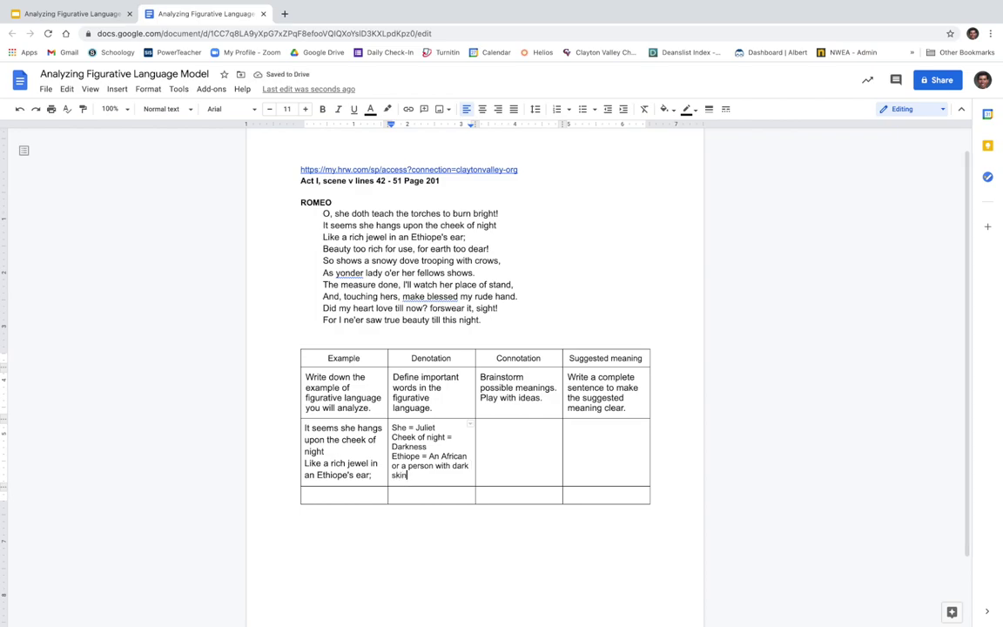
{"action": "type", "text": "."}
Add 'Rich Jewel = a fashy stone.' and 'Earring' as further definition lines
{"action": "key", "text": "Return"}
{"action": "type", "text": "Rich Jewel ="}
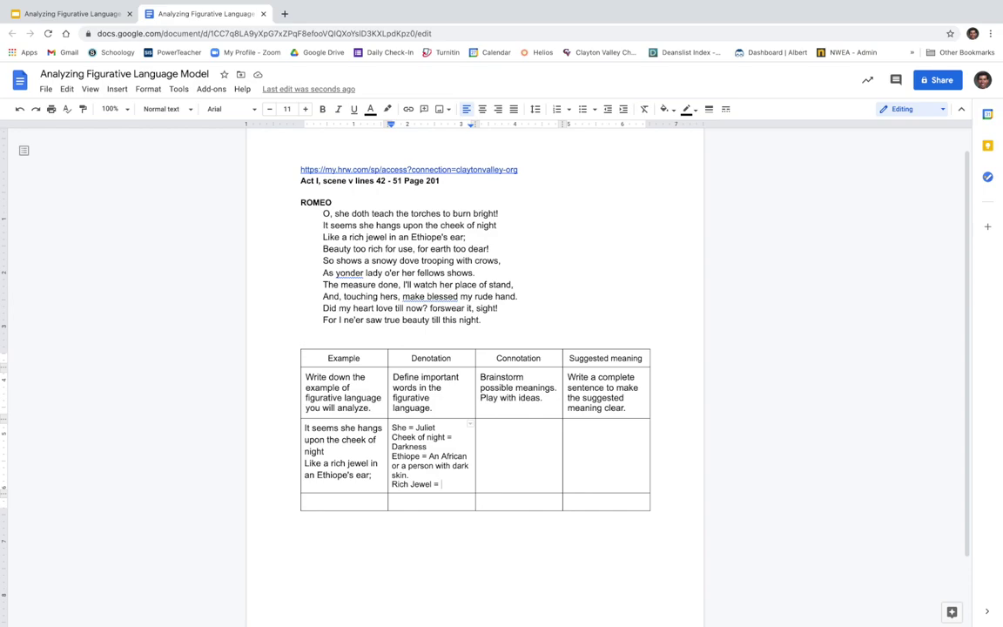
{"action": "type", "text": "a "}
{"action": "type", "text": "fashy ston"}
{"action": "type", "text": "e."}
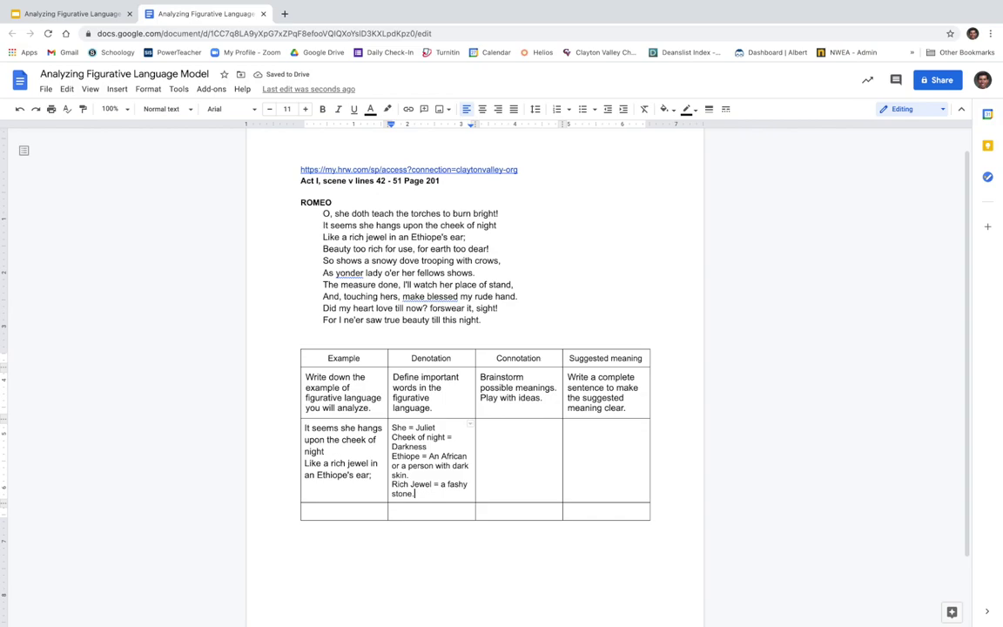
{"action": "key", "text": "Return"}
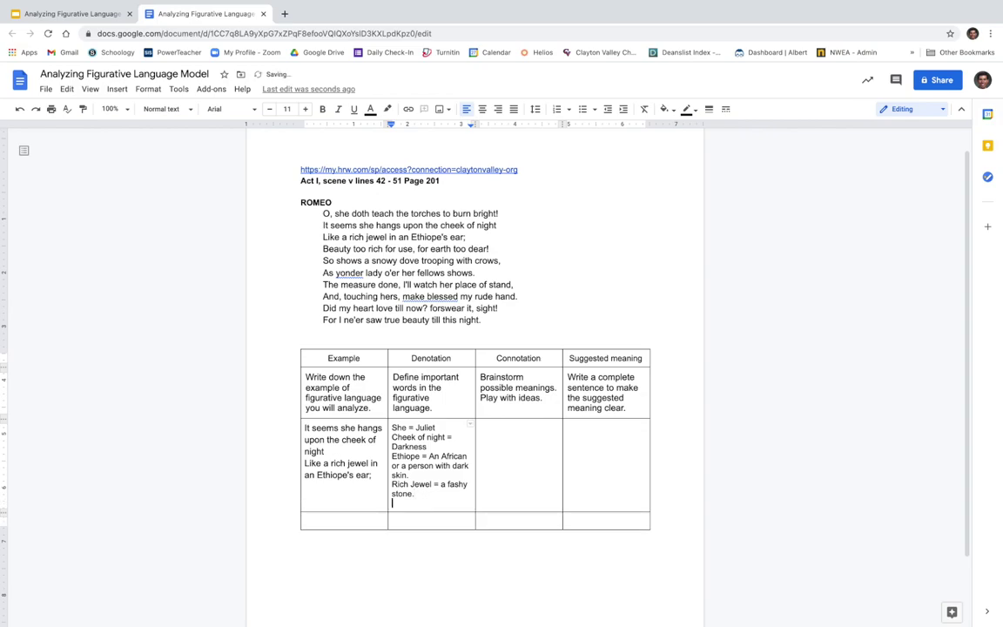
{"action": "type", "text": "Ear"}
{"action": "type", "text": " rign"}
{"action": "key", "text": "BackSpace"}
{"action": "key", "text": "BackSpace"}
{"action": "key", "text": "BackSpace"}
{"action": "type", "text": "ring"}
Type 'Juliet is an earring on night's cheek.' in the Connotation cell and start a new line
{"action": "left_click", "coordinate": [490, 441]}
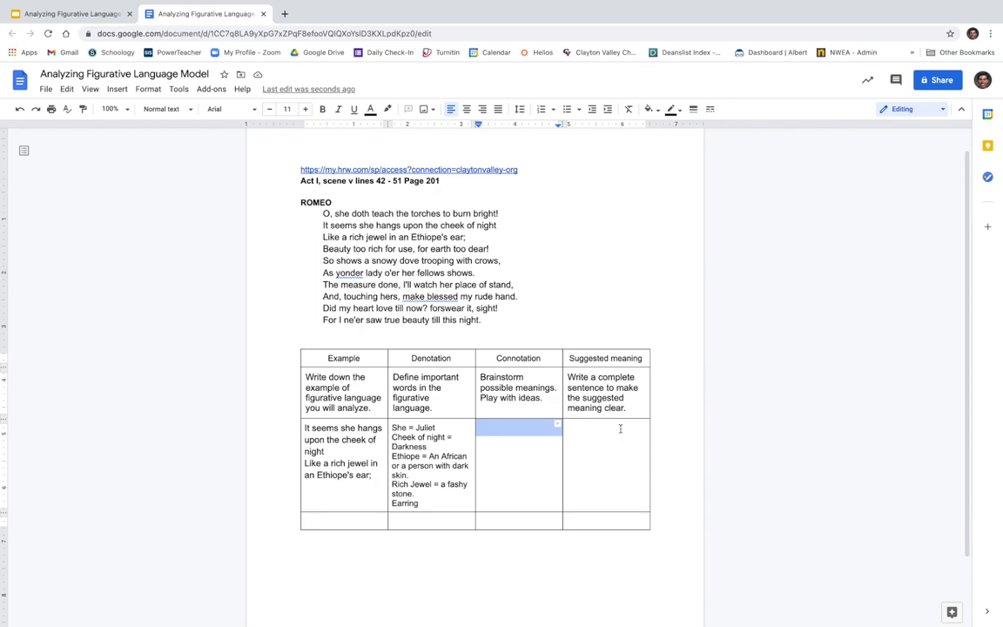
{"action": "left_click", "coordinate": [511, 433]}
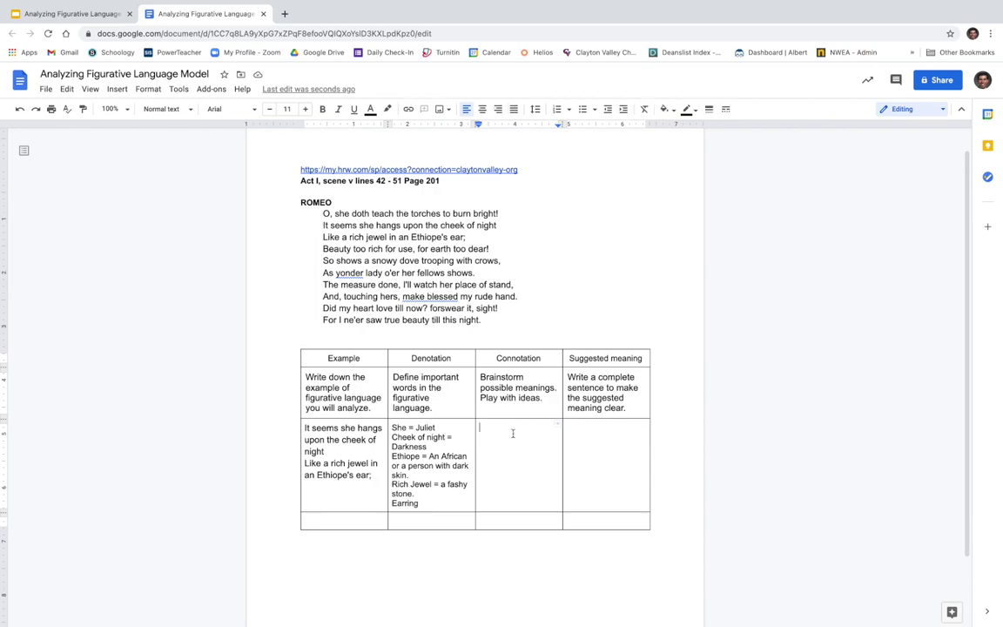
{"action": "type", "text": "Juliet is a"}
{"action": "type", "text": "n ear"}
{"action": "type", "text": "ring "}
{"action": "type", "text": "on night's cheek"}
{"action": "type", "text": "."}
{"action": "key", "text": "Return"}
{"action": "key", "text": "Return"}
Add 'A rich jewel really is noticeable on a black person face.' to the Connotation cell
{"action": "type", "text": "A rich re"}
{"action": "key", "text": "BackSpace"}
{"action": "key", "text": "BackSpace"}
{"action": "type", "text": "jewel really is nota"}
{"action": "key", "text": "BackSpace"}
{"action": "type", "text": "ticeable on a black "}
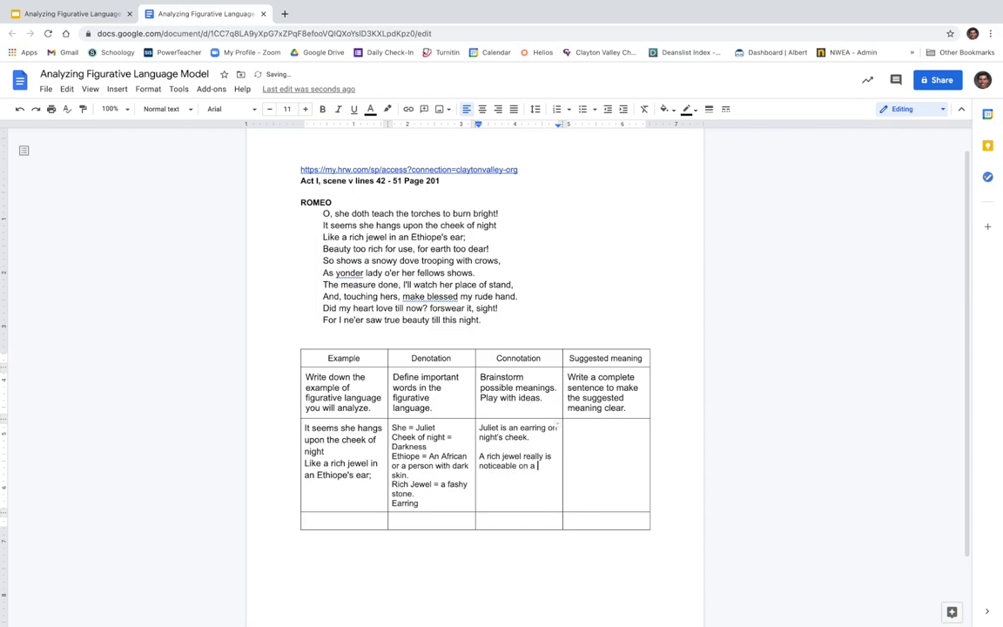
{"action": "type", "text": "person f"}
{"action": "type", "text": "ack."}
{"action": "key", "text": "BackSpace"}
{"action": "key", "text": "BackSpace"}
{"action": "type", "text": "e."}
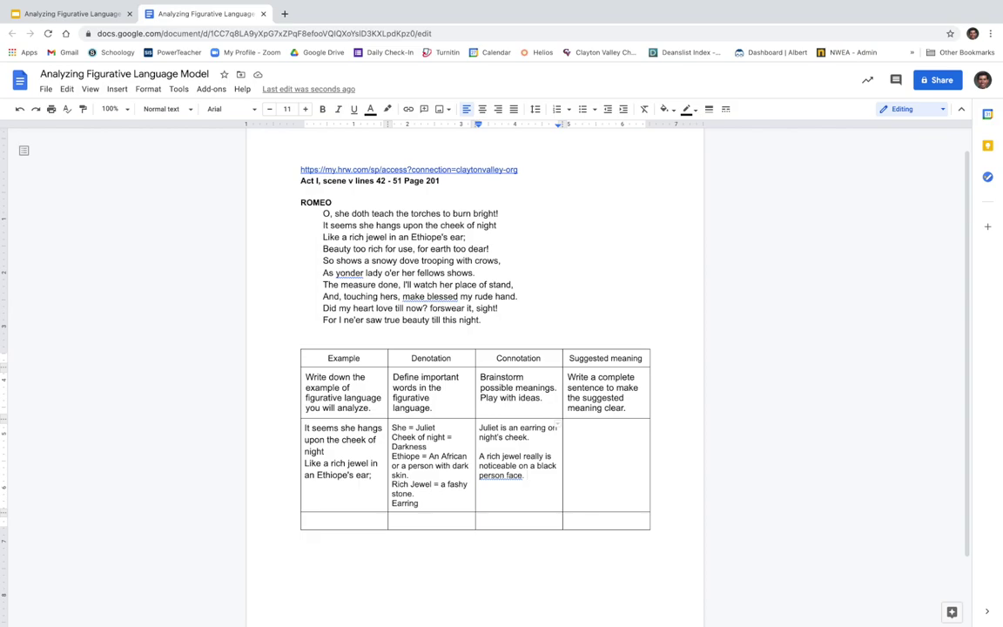
Add the line 'A Rich jewel is beautiful' below it in the Connotation cell
{"action": "left_click", "coordinate": [613, 447]}
{"action": "left_click", "coordinate": [481, 493]}
{"action": "type", "text": "R"}
{"action": "key", "text": "BackSpace"}
{"action": "type", "text": "A Ric"}
{"action": "type", "text": "h jew"}
{"action": "type", "text": "el is bea"}
{"action": "type", "text": "tu"}
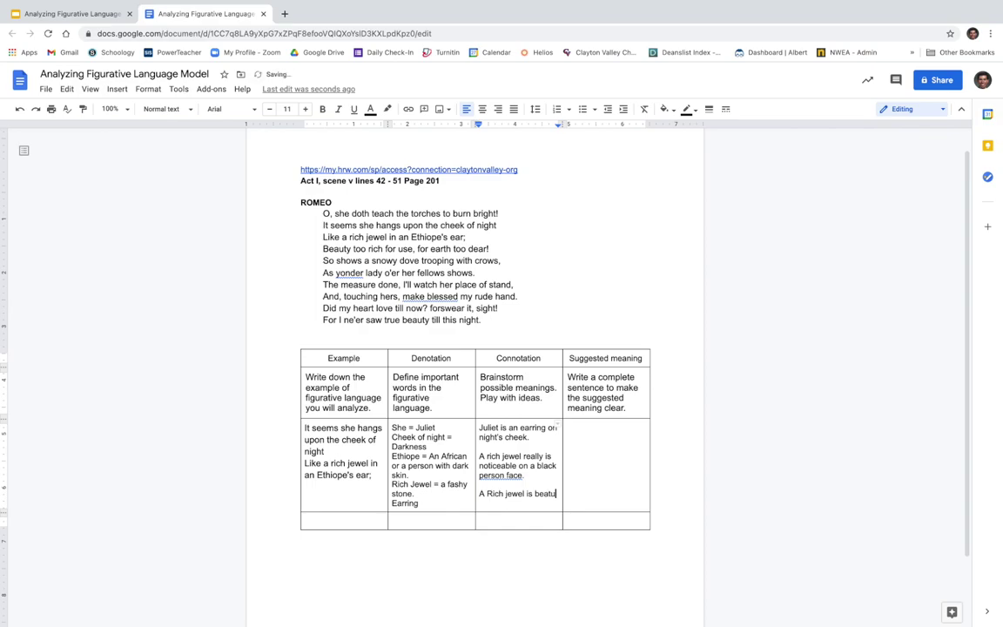
{"action": "key", "text": "BackSpace"}
{"action": "key", "text": "BackSpace"}
{"action": "type", "text": "utif"}
{"action": "type", "text": "ul"}
Type 'Juliet is so beautiful, she stands out from her surroundings.' into the Suggested meaning cell
{"action": "double_click", "coordinate": [575, 446]}
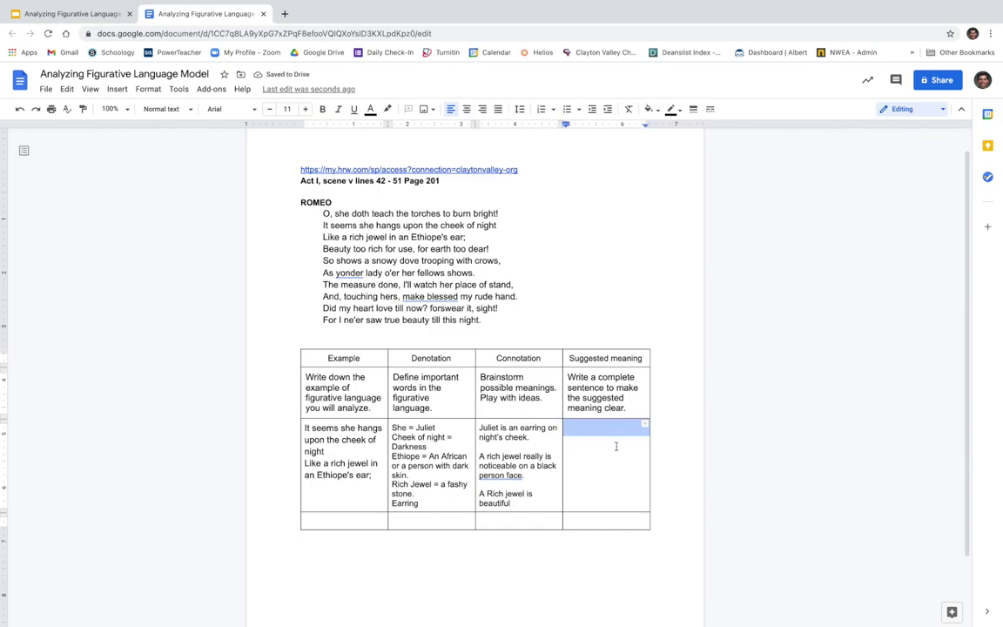
{"action": "left_click", "coordinate": [593, 452]}
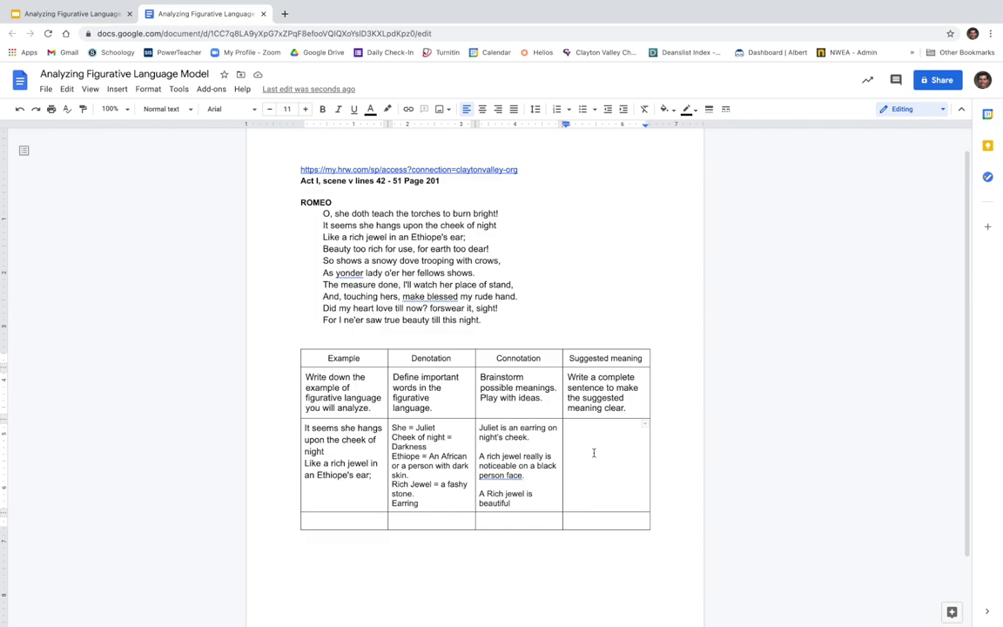
{"action": "type", "text": "Juliet"}
{"action": "key", "text": "BackSpace"}
{"action": "key", "text": "BackSpace"}
{"action": "key", "text": "BackSpace"}
{"action": "type", "text": "uliet is "}
{"action": "type", "text": "so bea"}
{"action": "type", "text": "utiful"}
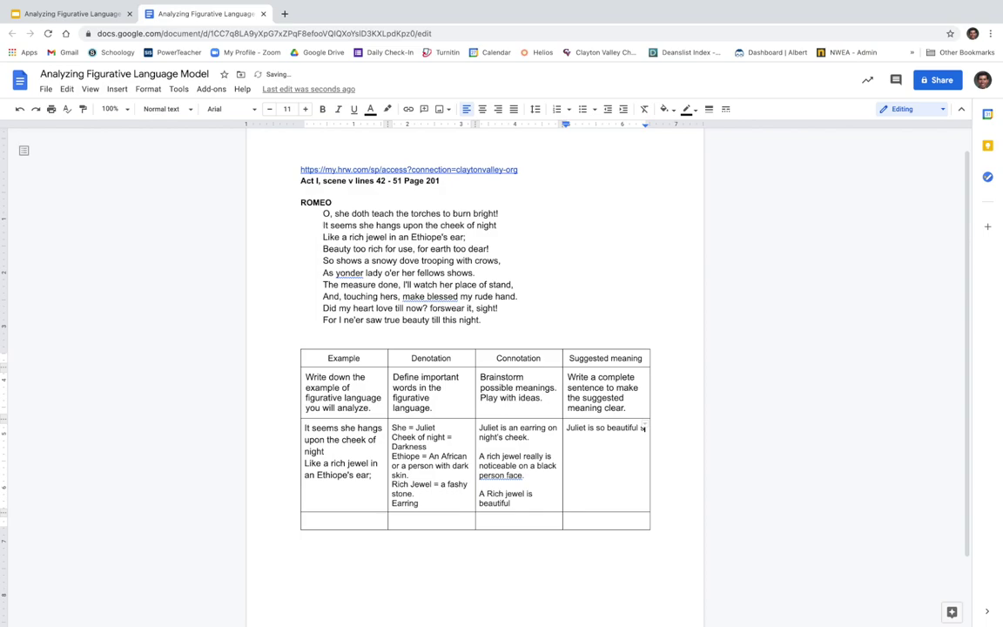
{"action": "key", "text": "BackSpace"}
{"action": "type", "text": "."}
{"action": "key", "text": "BackSpace"}
{"action": "type", "text": ", she stand"}
{"action": "type", "text": "s out from "}
{"action": "type", "text": "her surro"}
{"action": "type", "text": "undings."}
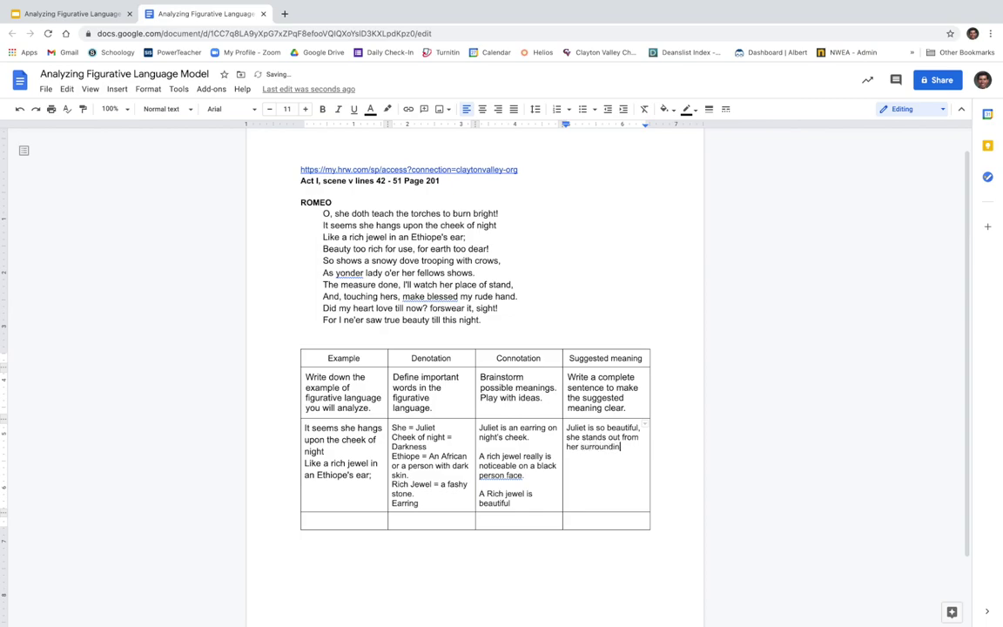